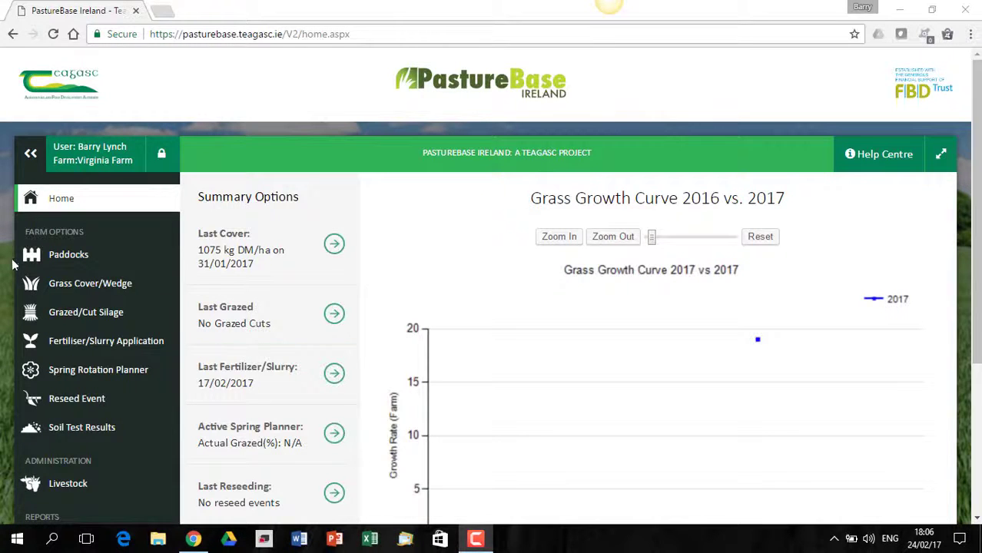
Collapse the side menu to icons and expand the home dashboard to fill the window.
left_click(31, 157)
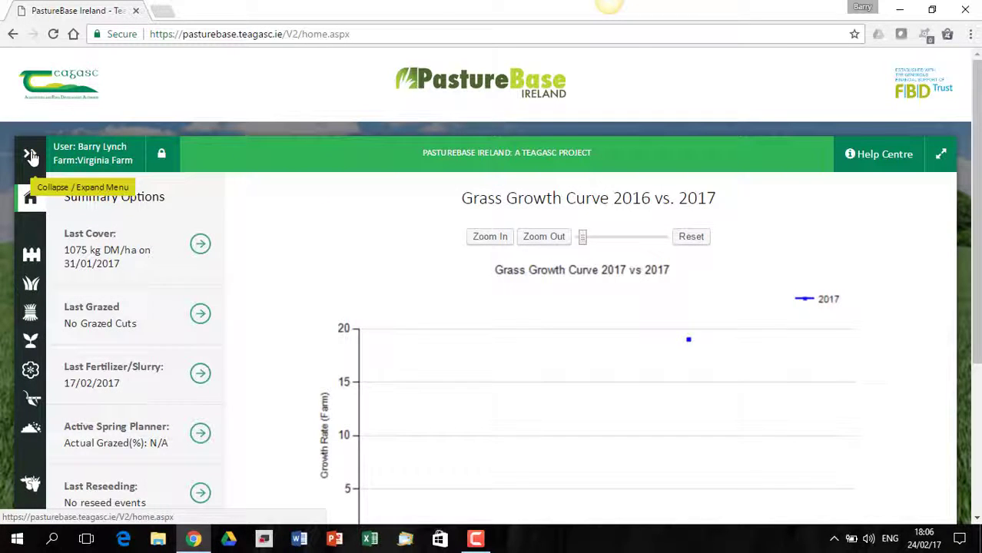
left_click(31, 157)
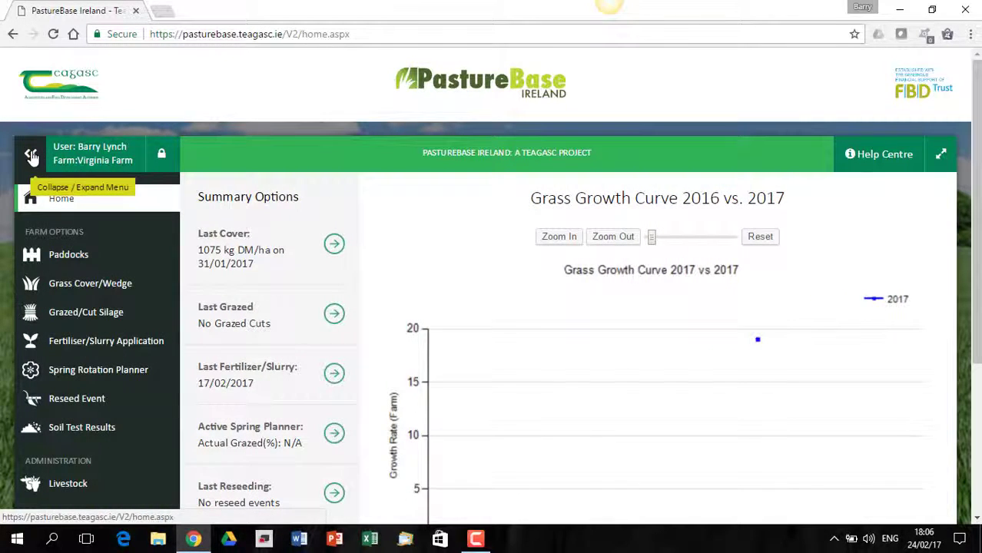
left_click(31, 157)
left_click(942, 155)
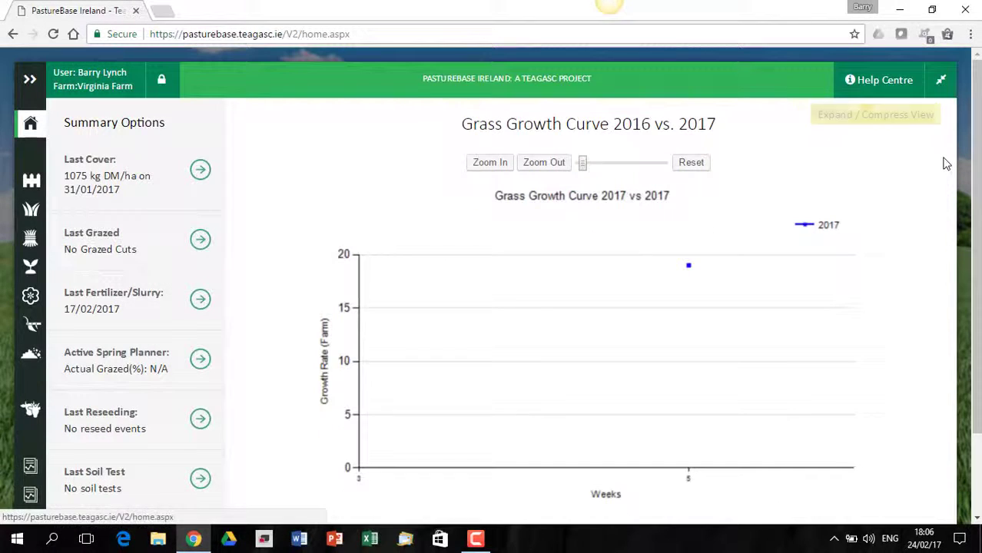
Add a new spring rotation planner named 'Spring Plan 2017 new'.
left_click(31, 298)
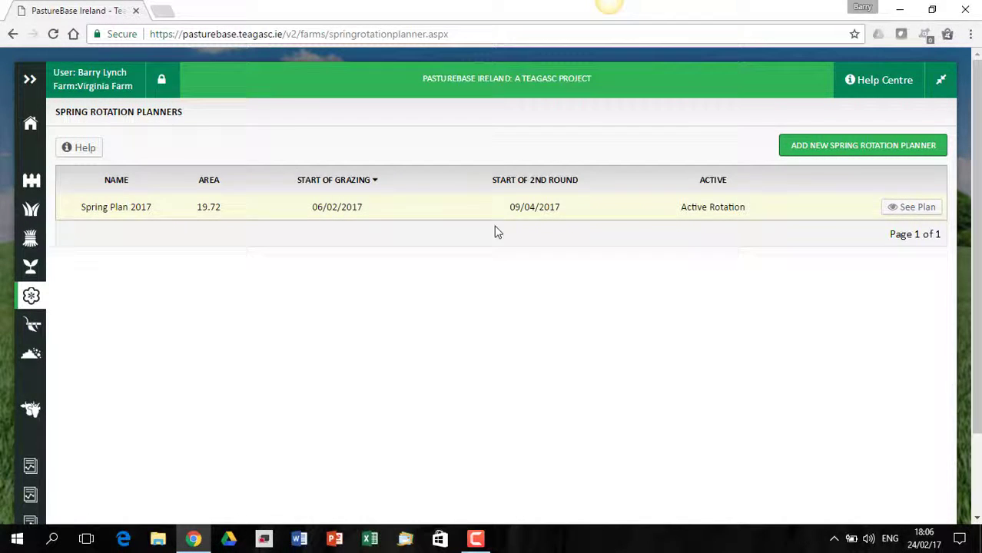
left_click(865, 148)
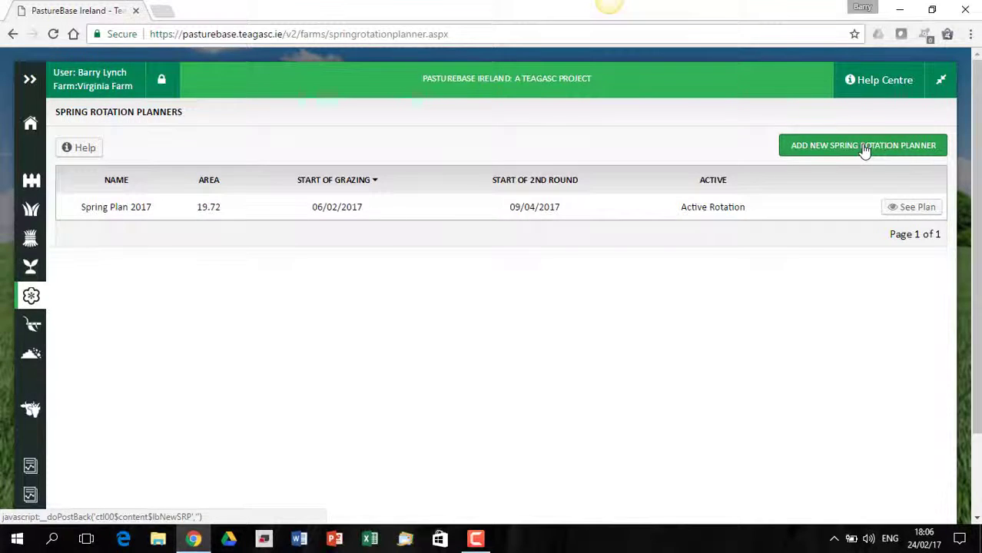
left_click(456, 226)
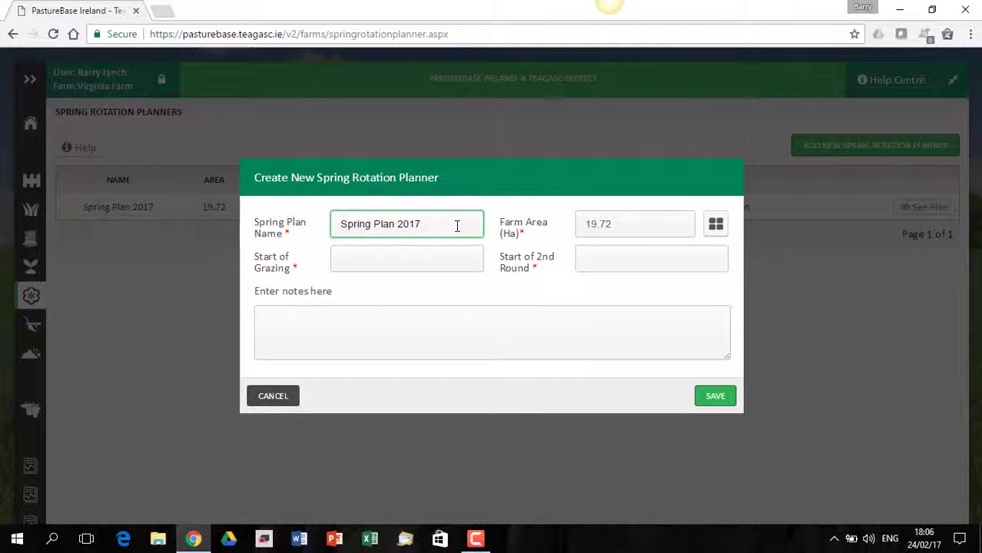
type("new")
left_click(715, 228)
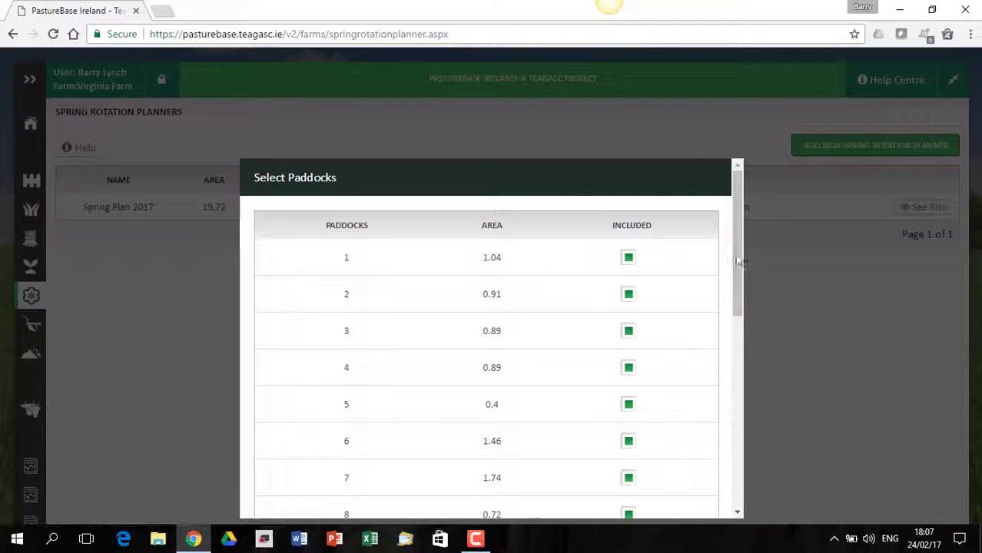
left_click_drag(737, 246, 746, 469)
left_click_drag(749, 367, 744, 459)
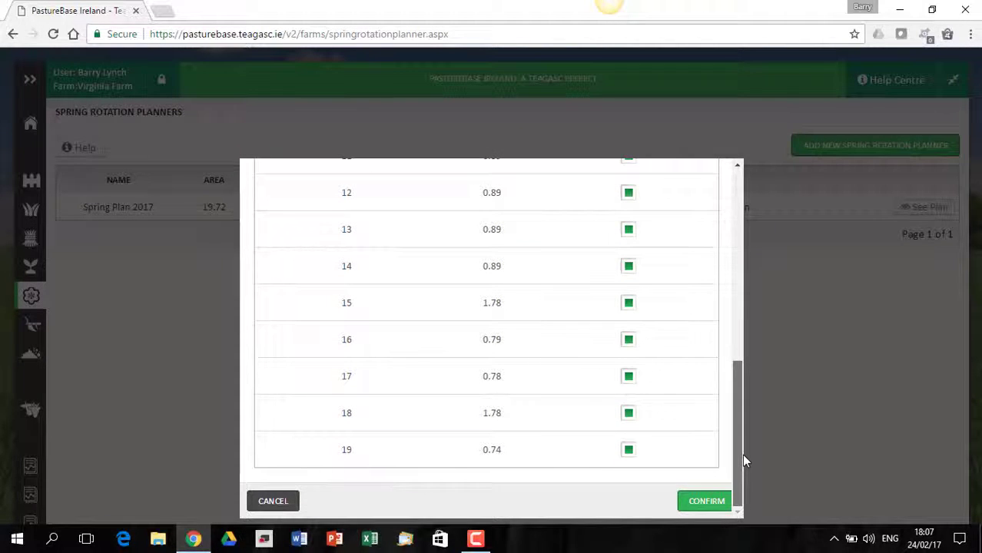
left_click(628, 415)
left_click(629, 450)
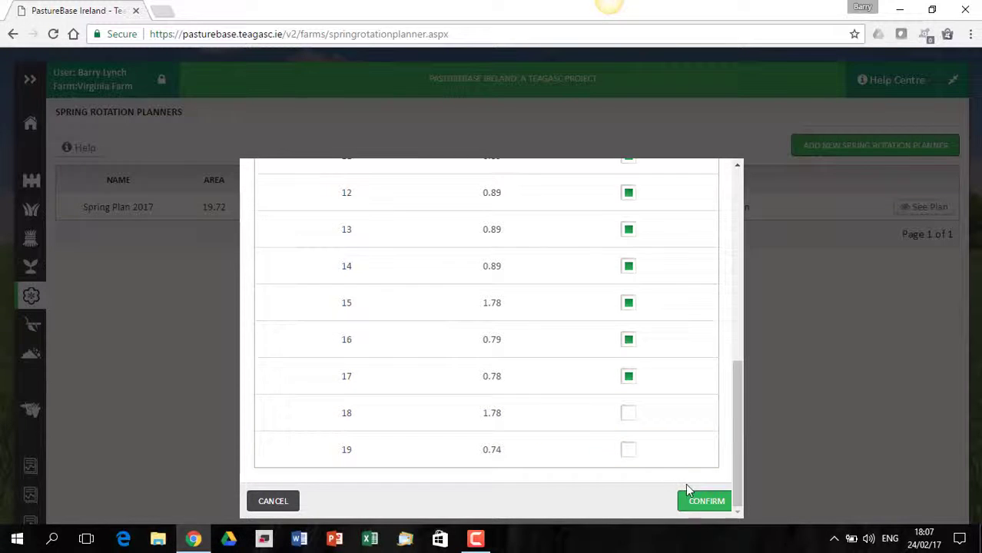
left_click(705, 507)
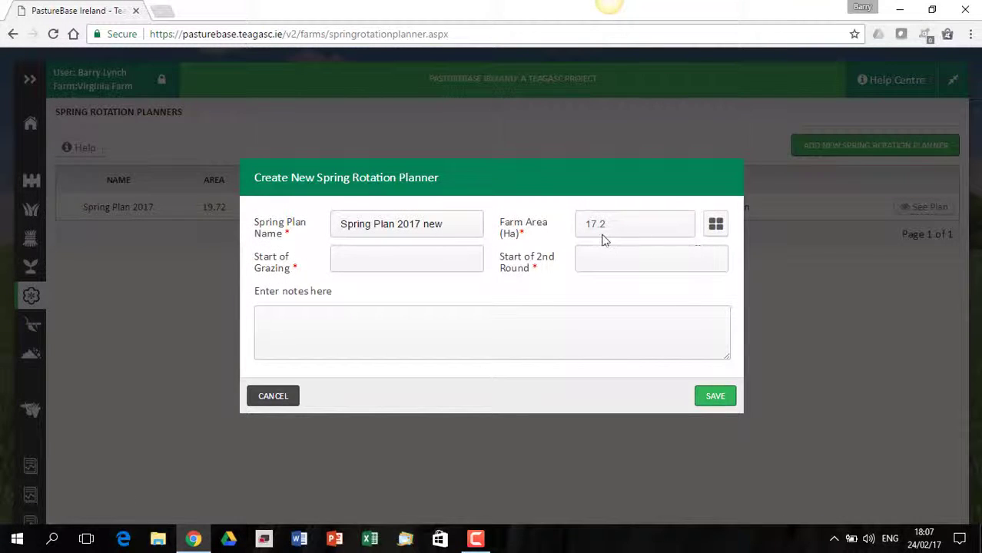
left_click(715, 225)
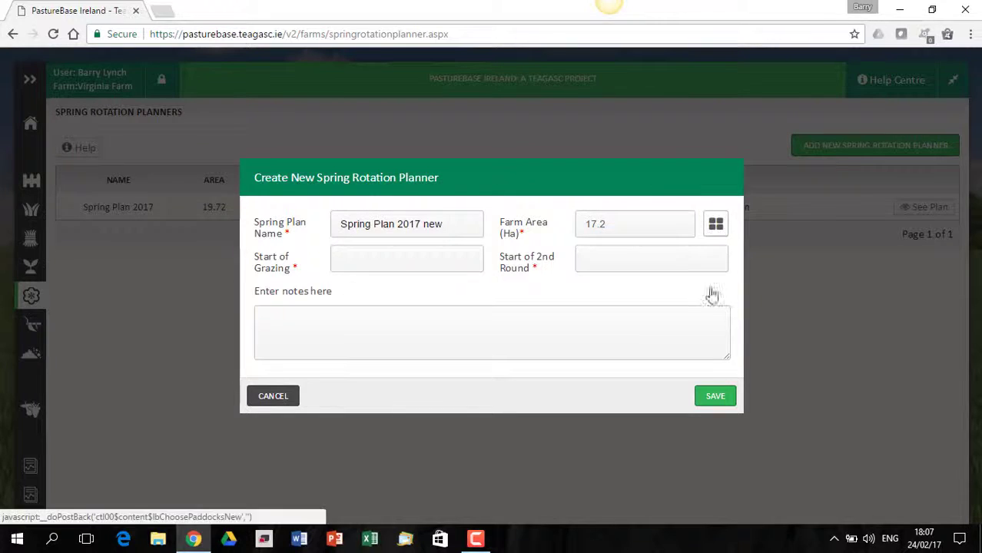
scroll(734, 327, "down", 6)
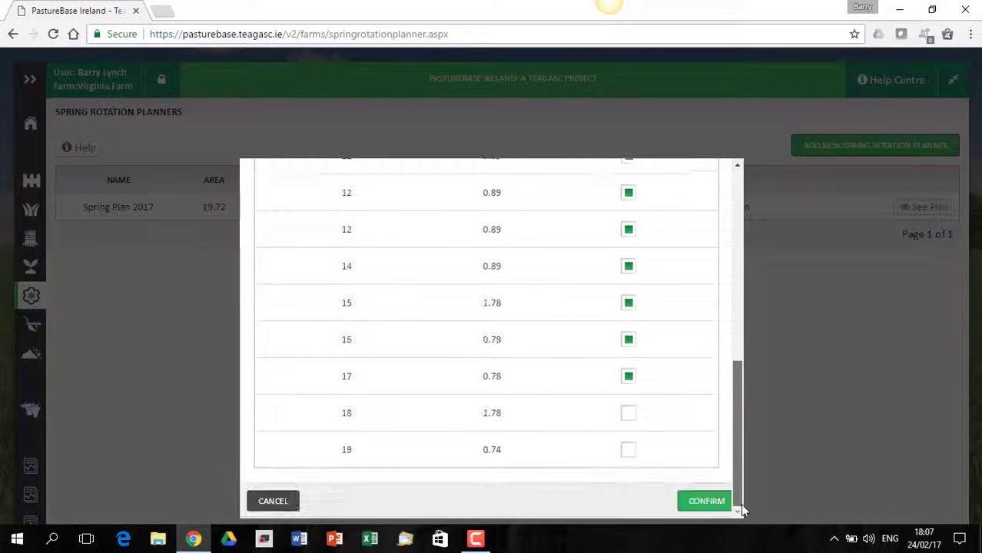
left_click(627, 453)
left_click(627, 415)
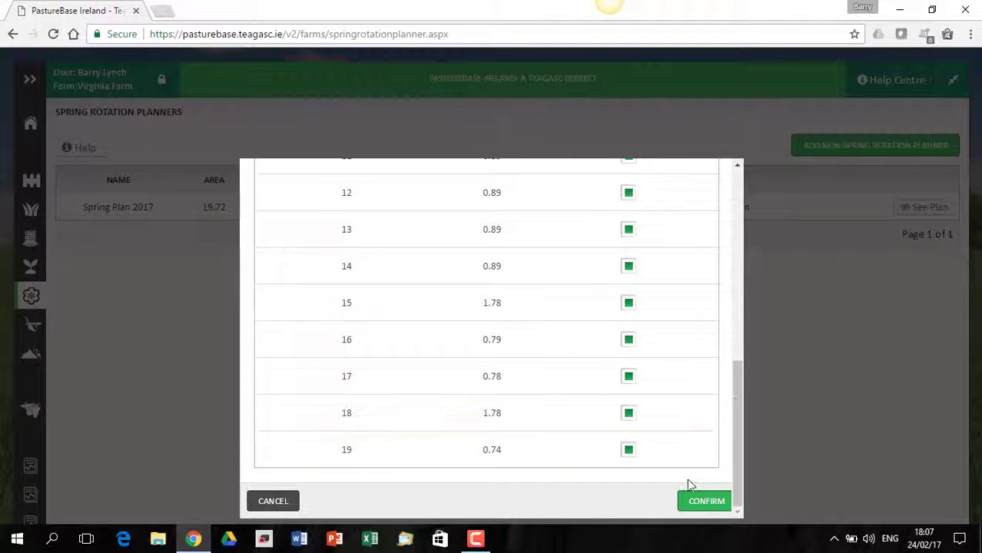
left_click(703, 501)
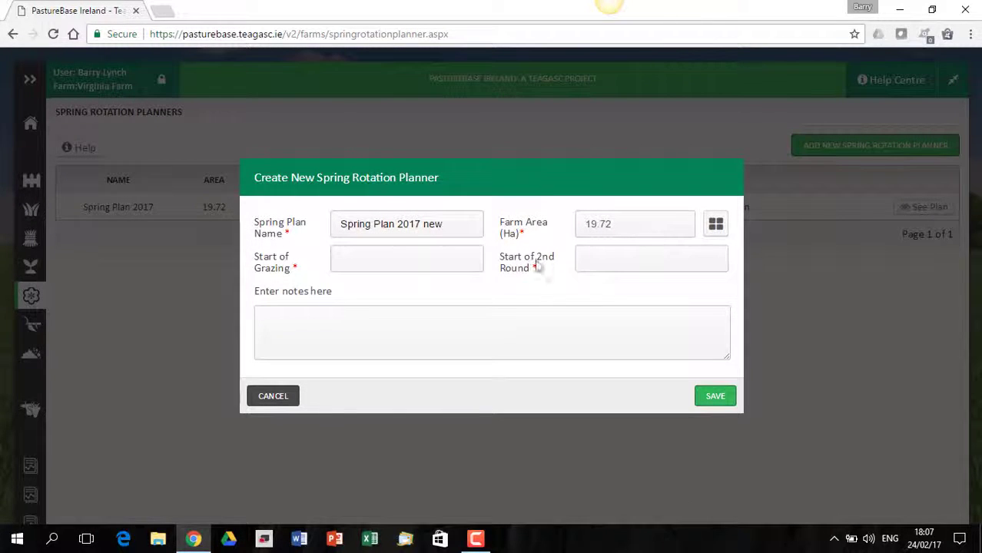
Set the start of grazing to 01/02/2017 and the second round to 05/04/2017.
left_click(422, 263)
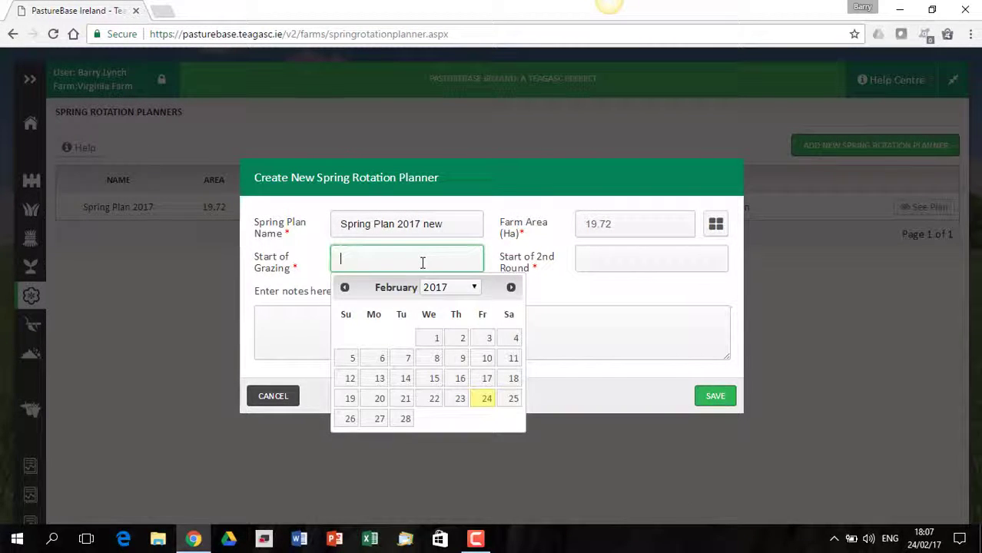
left_click(437, 339)
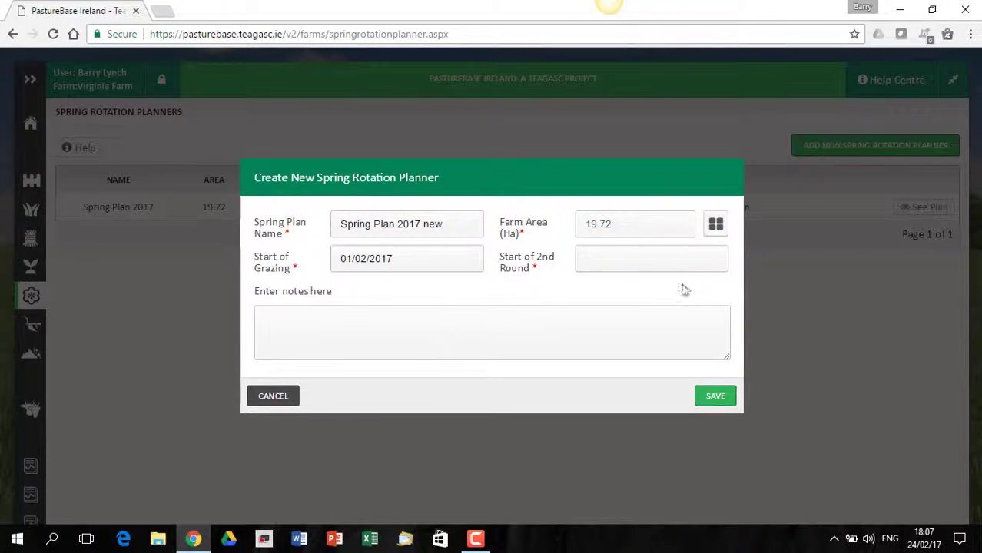
left_click(657, 264)
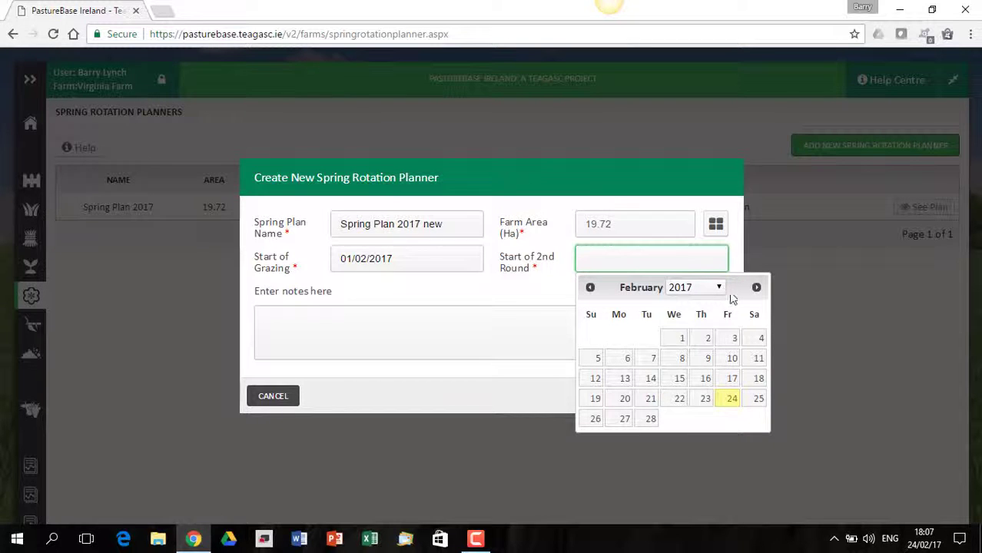
left_click(757, 288)
left_click(757, 289)
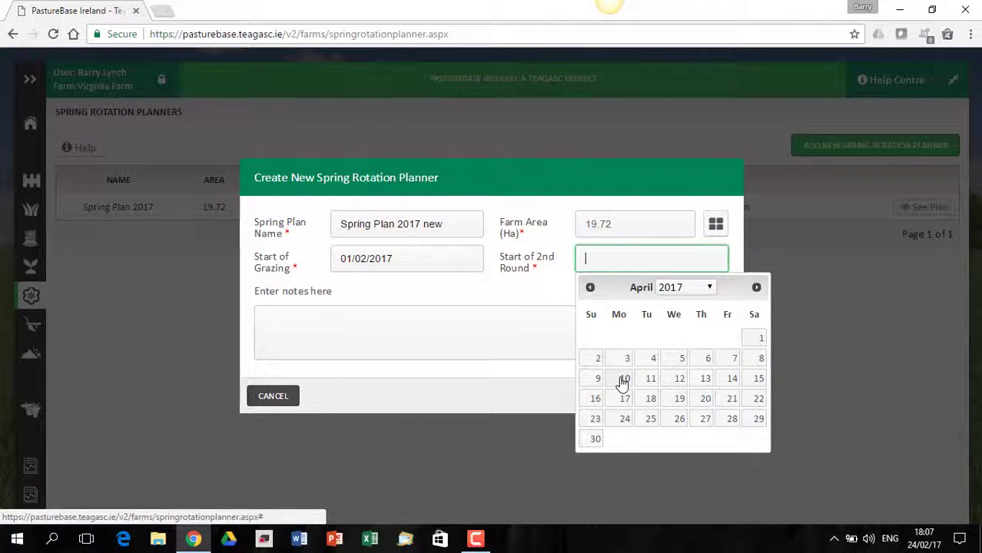
left_click(681, 361)
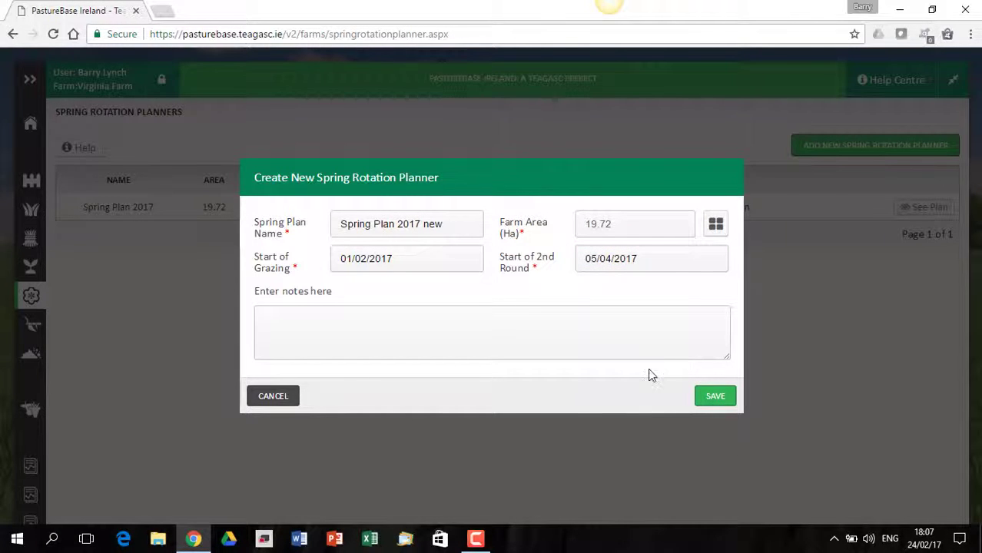
Add the note 'pbi video' and save the plan.
left_click(544, 326)
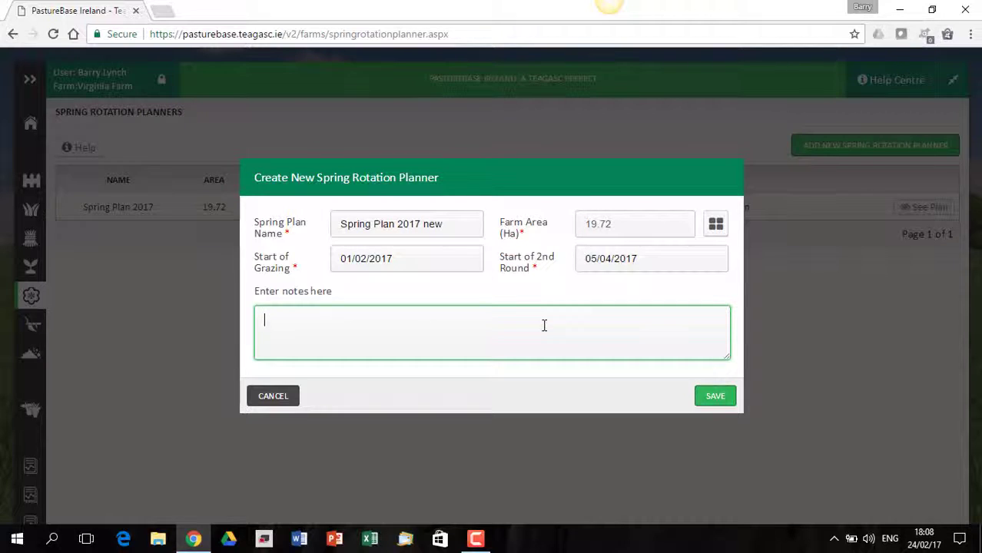
type("pbi video")
left_click(713, 400)
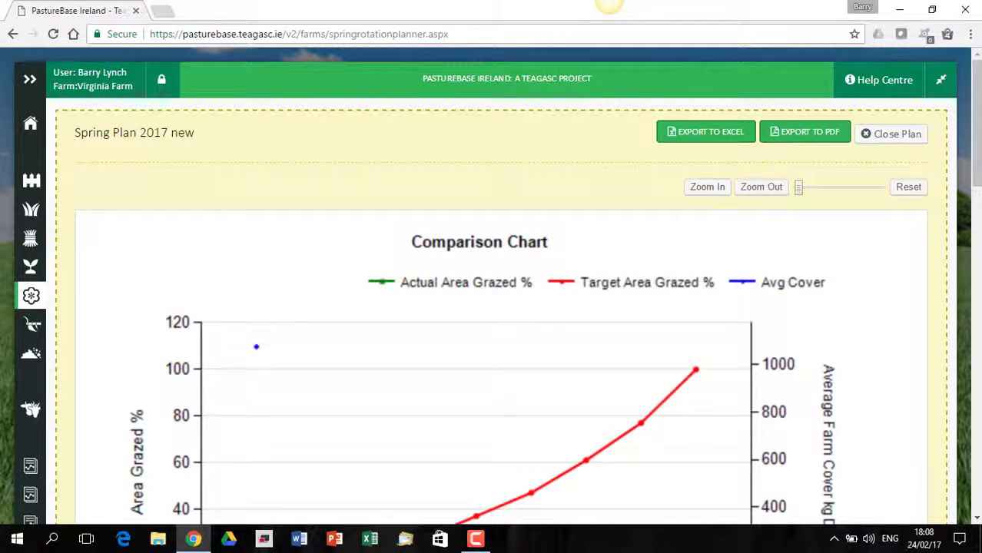
Scroll down to review Spring Plan 2017 new's comparison chart and weekly targets.
scroll(492, 307, "down", 3)
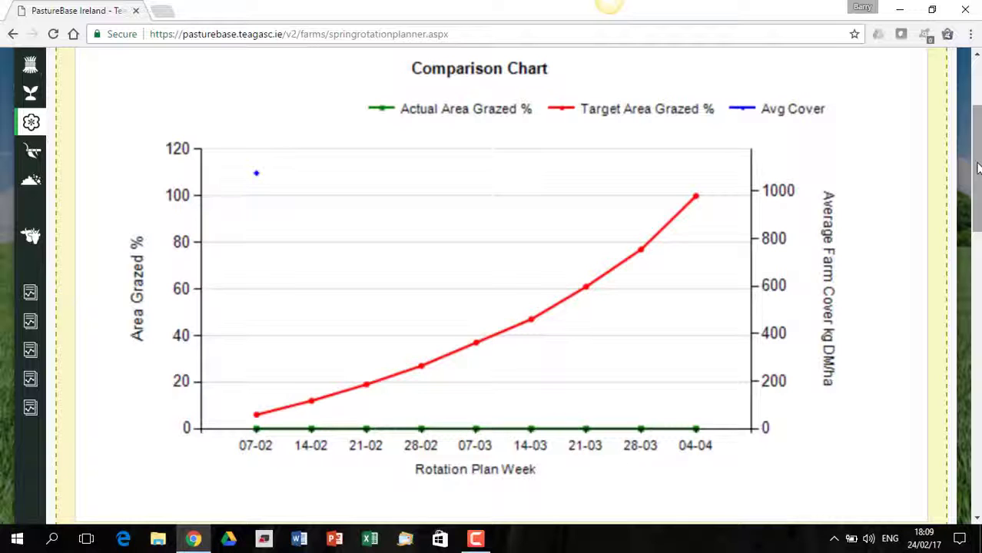
left_click_drag(977, 168, 972, 266)
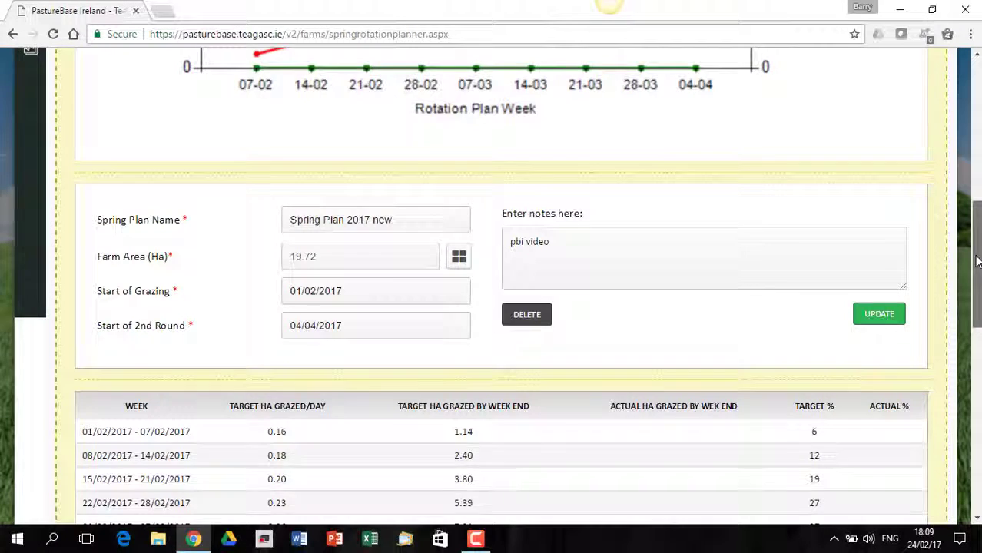
left_click_drag(977, 255, 974, 331)
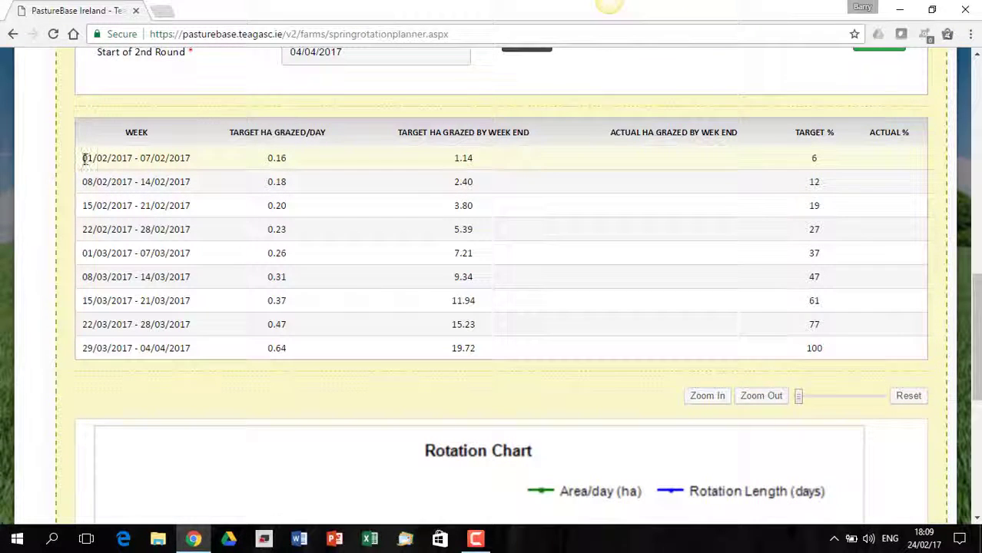
left_click_drag(84, 158, 496, 159)
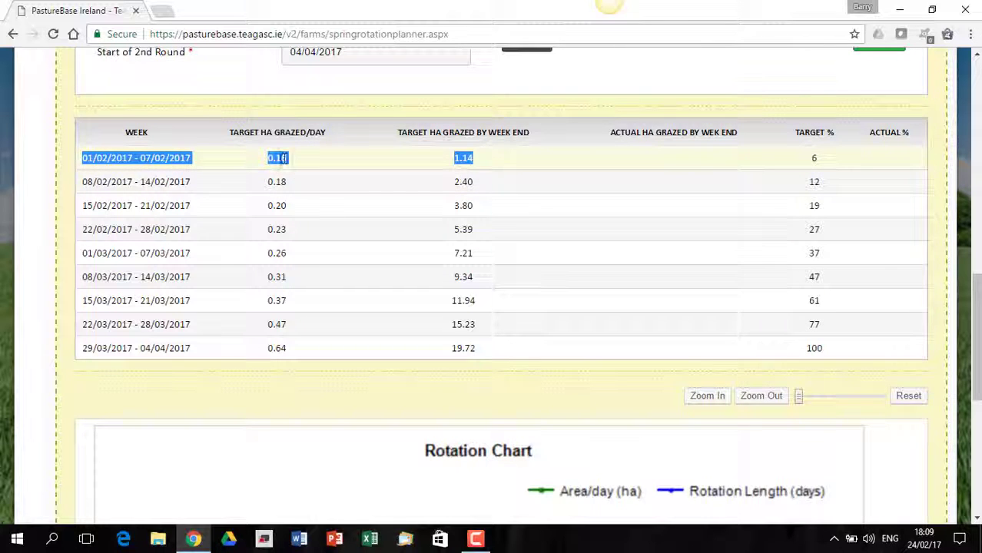
left_click(293, 161)
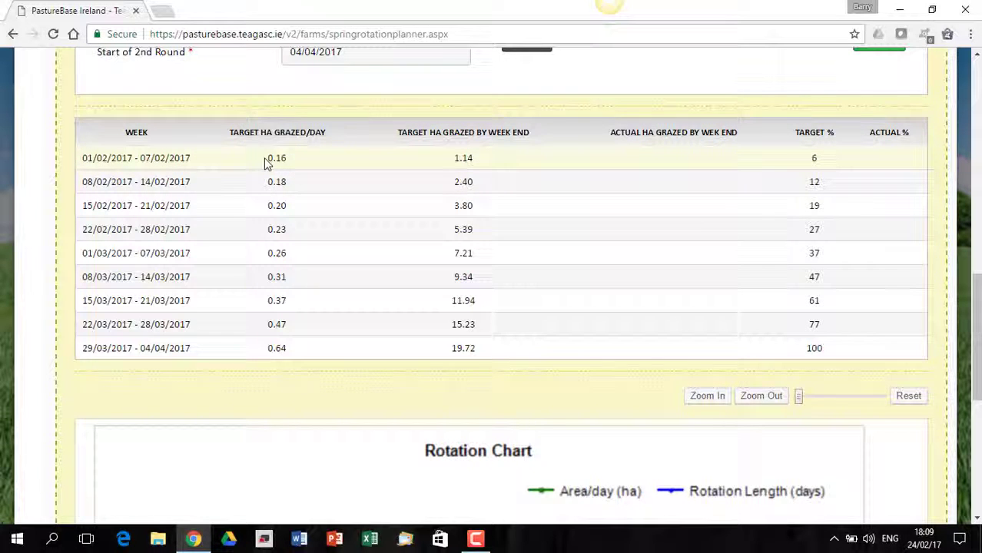
left_click_drag(266, 163, 286, 158)
left_click_drag(454, 158, 475, 158)
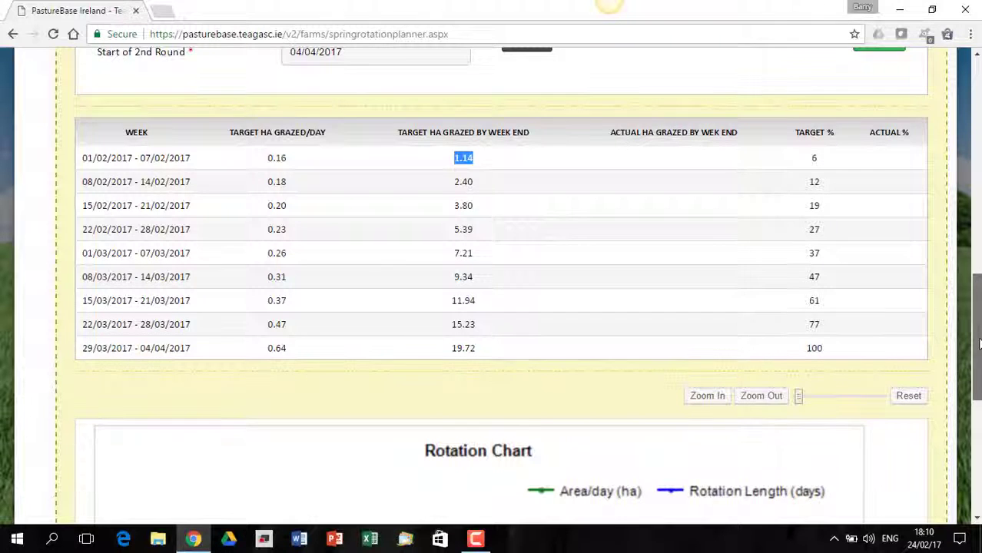
left_click_drag(978, 339, 975, 444)
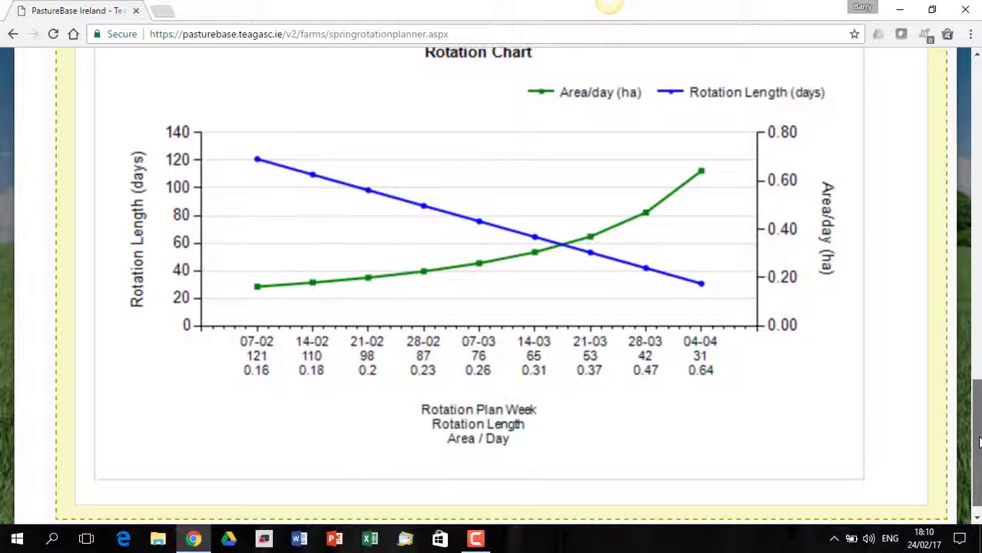
left_click_drag(979, 441, 979, 122)
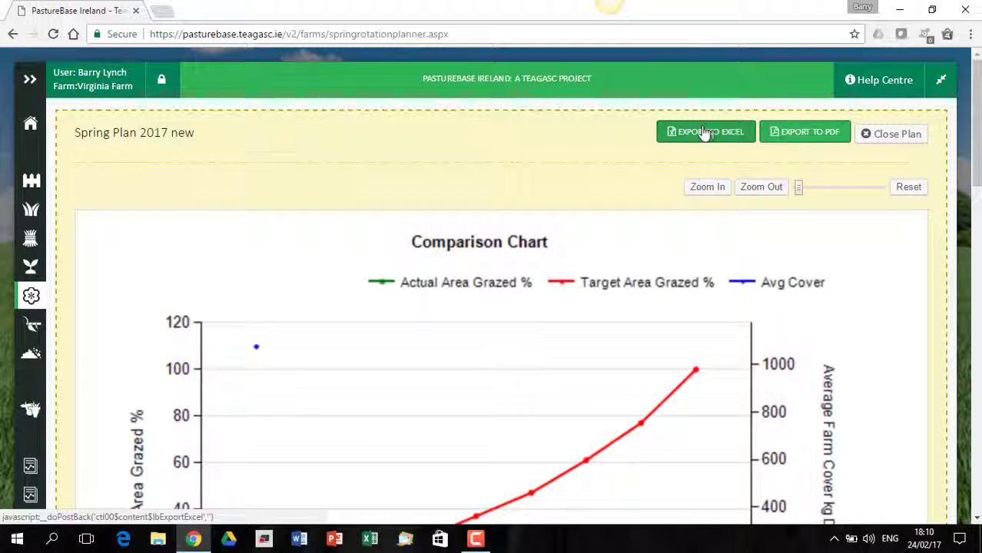
Export Spring Plan 2017 new to PDF and bring up the downloaded file's options.
left_click(807, 137)
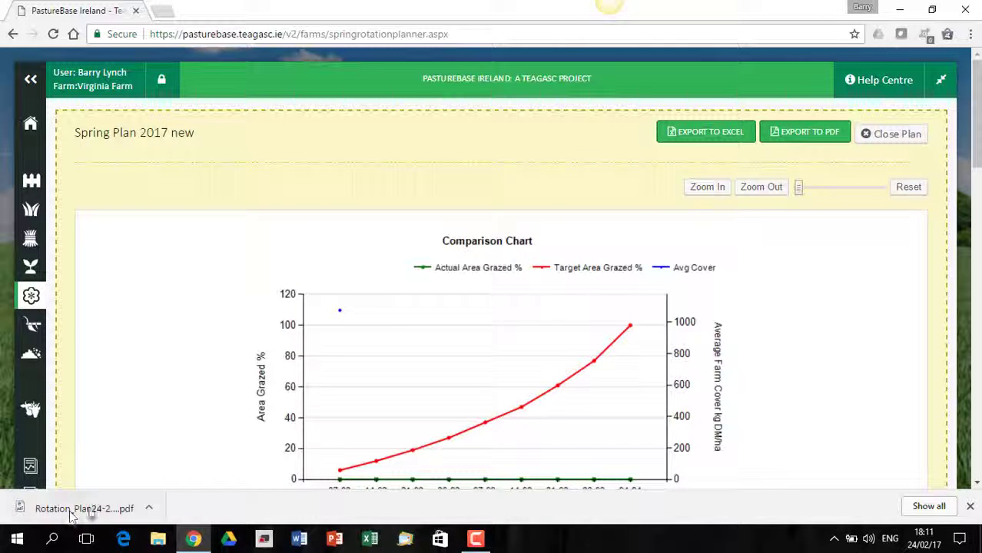
left_click(149, 508)
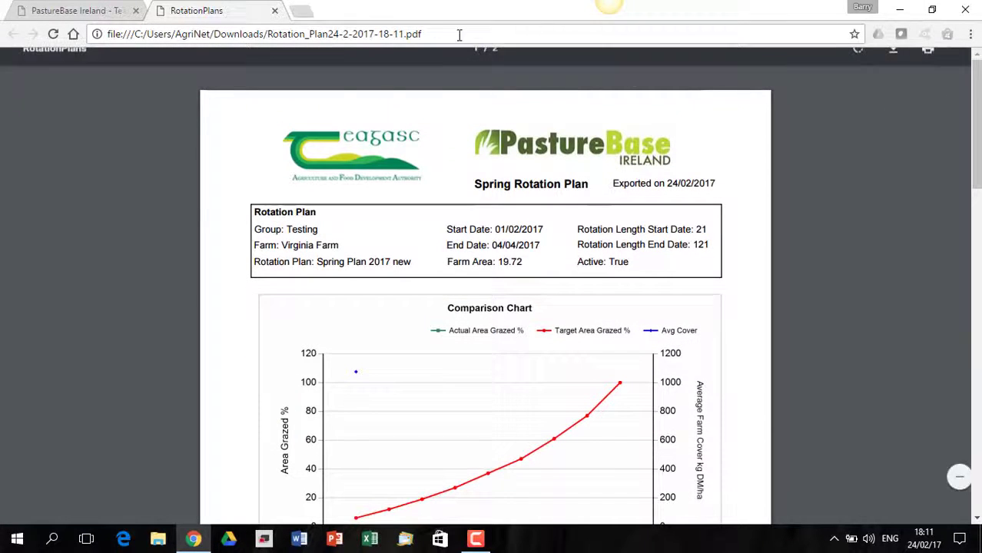
Close the exported PDF's tab to return to the plan's comparison chart.
left_click(273, 11)
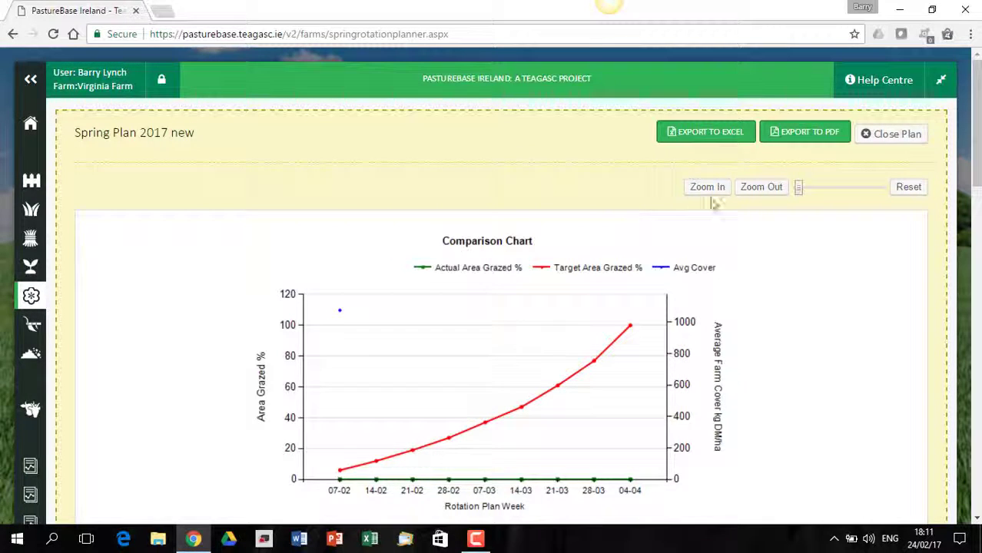
Close Spring Plan 2017 new and start another new spring rotation planner.
left_click(888, 141)
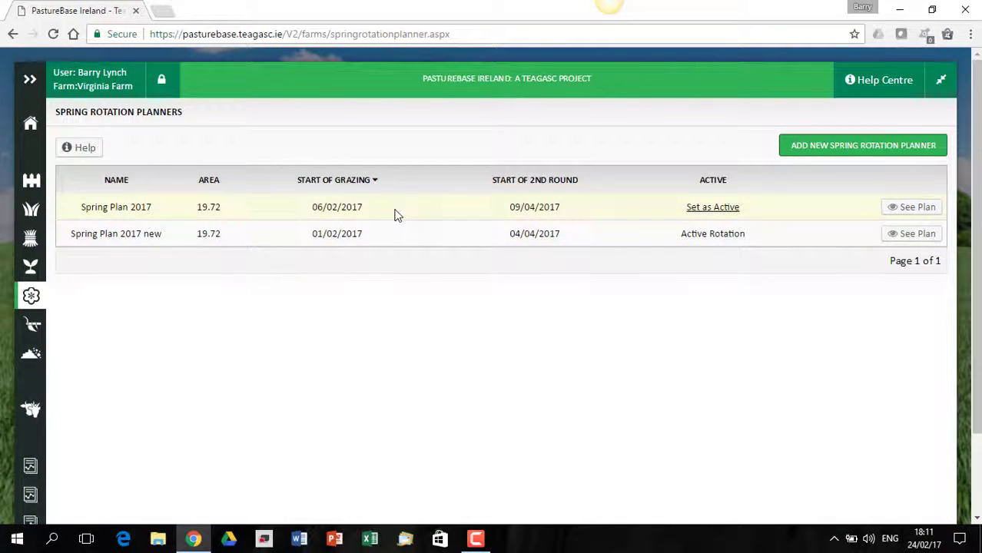
left_click(859, 152)
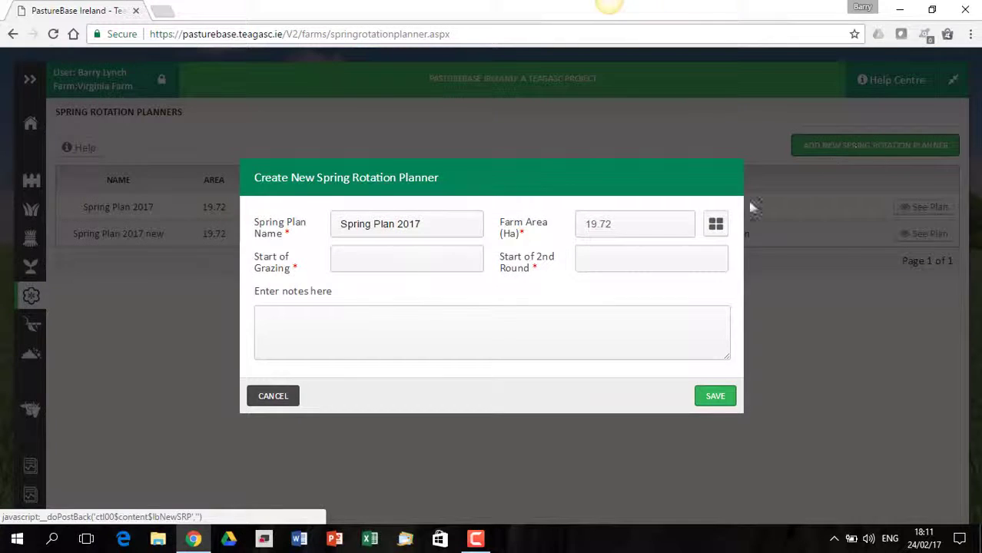
Save 'Spring Plan 2017 3' with grazing from 24/02/2017 and second round from 10/04/2017.
left_click(458, 229)
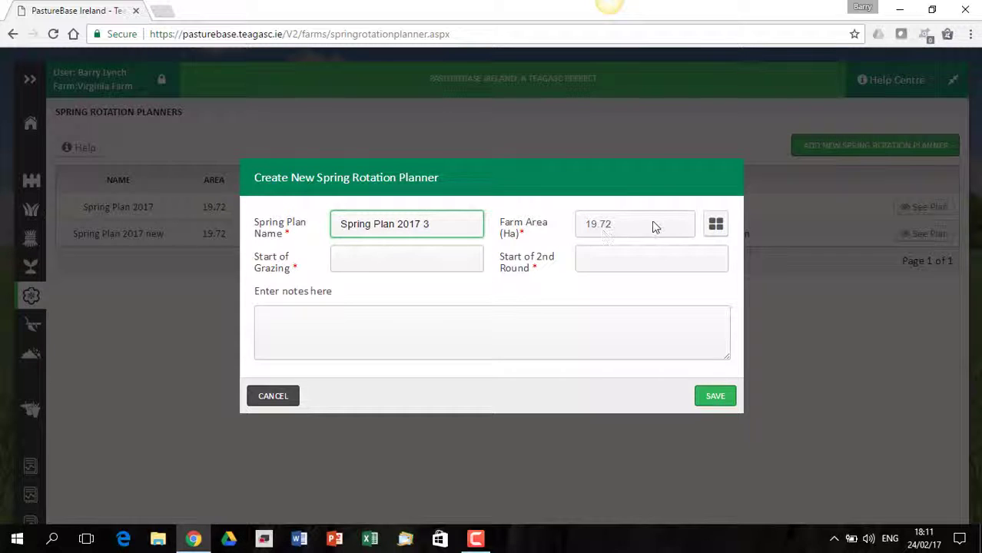
left_click(395, 264)
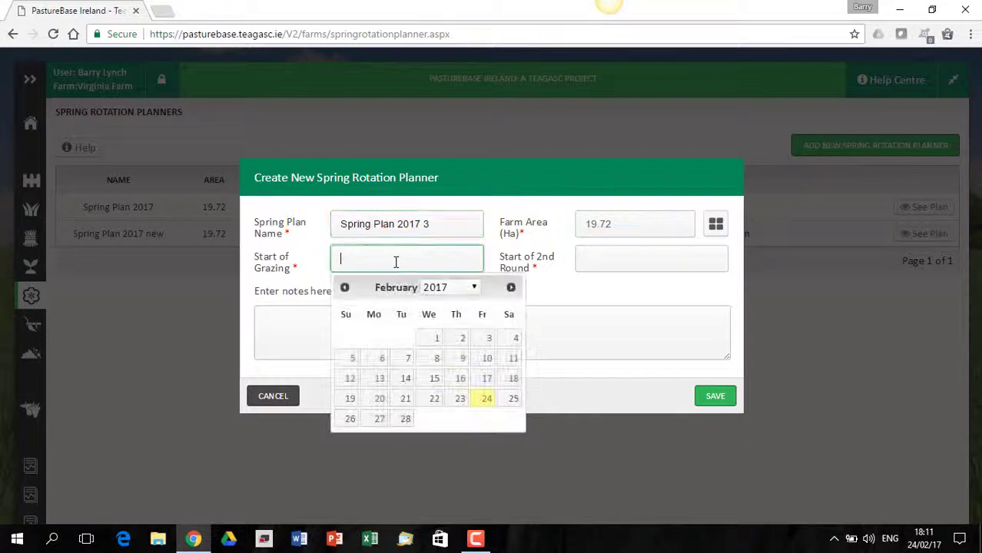
left_click(486, 400)
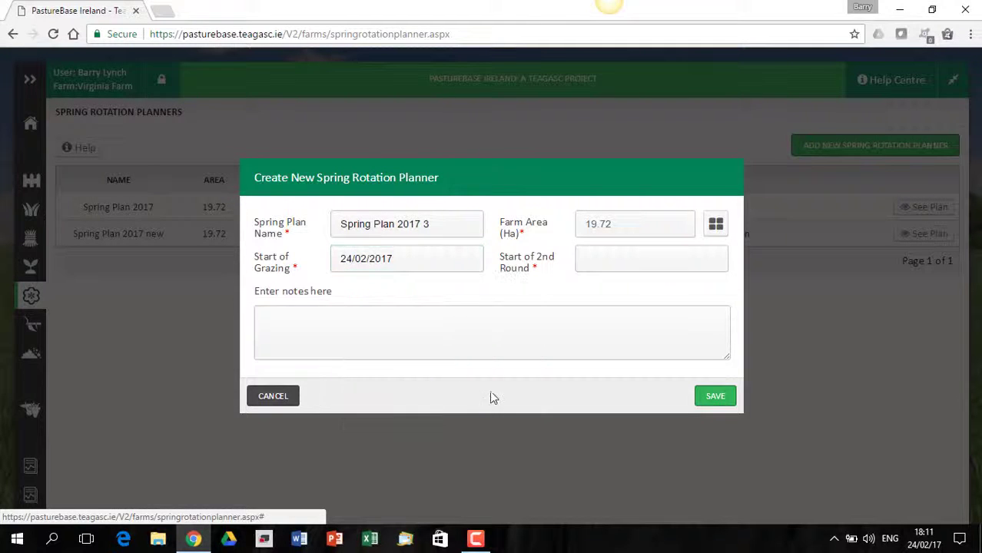
left_click(633, 258)
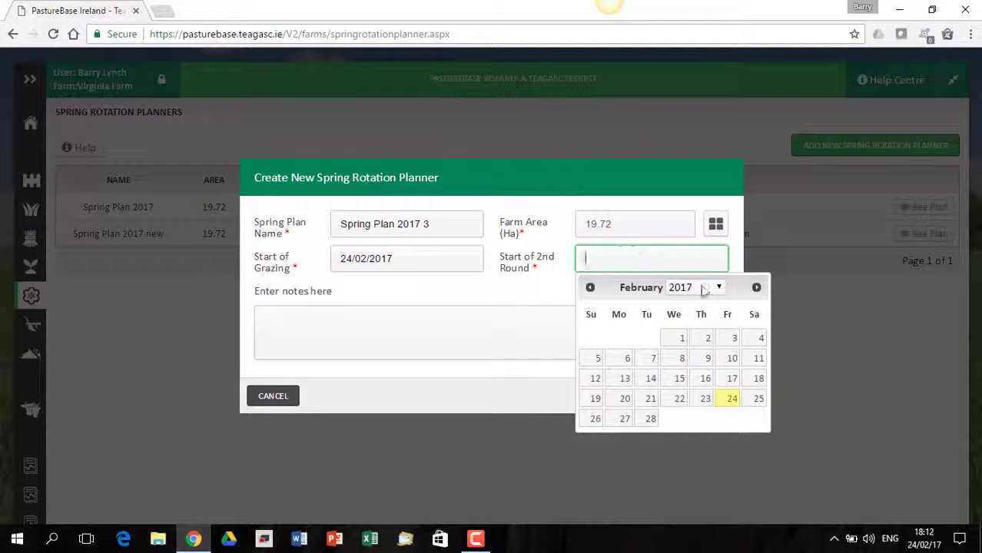
left_click(757, 288)
left_click(757, 287)
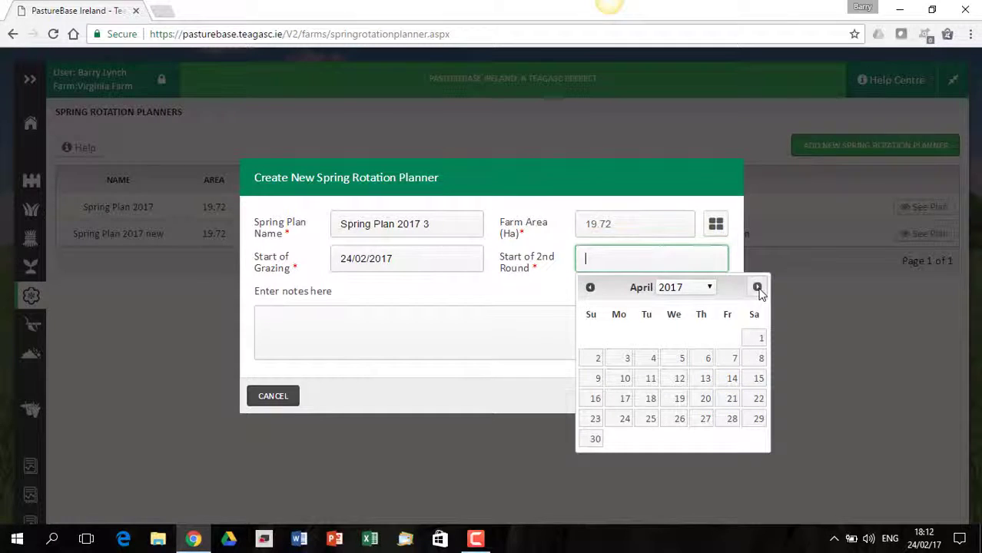
left_click(625, 380)
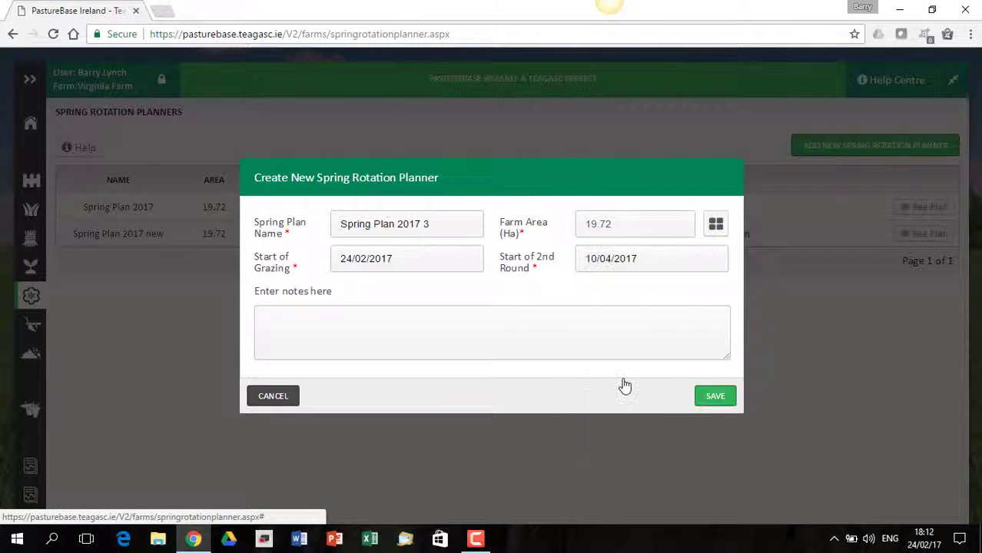
left_click(716, 396)
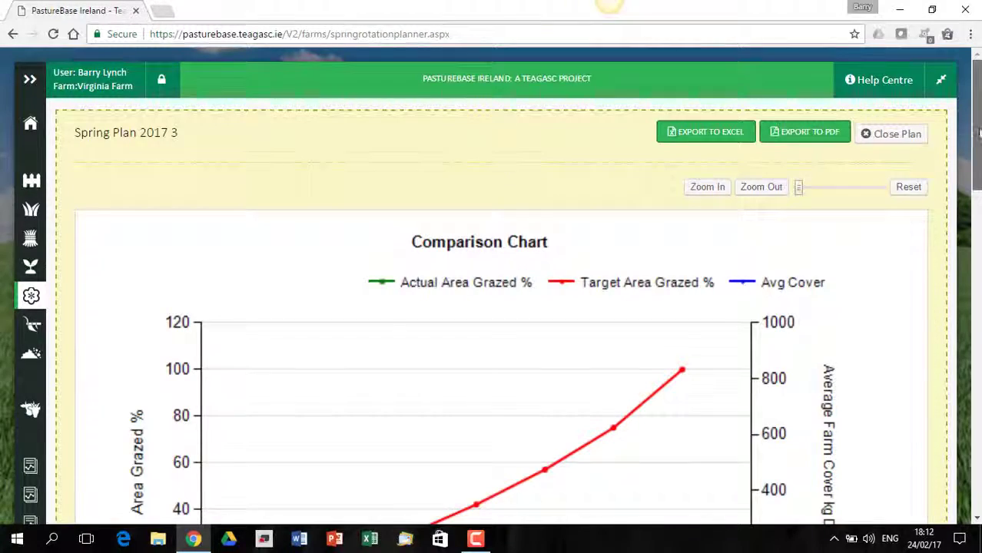
Scroll to Spring Plan 2017 3's weekly table and highlight the first week's 0.24 and 1.68 values.
scroll(974, 105, "down", 6)
scroll(392, 264, "down", 4)
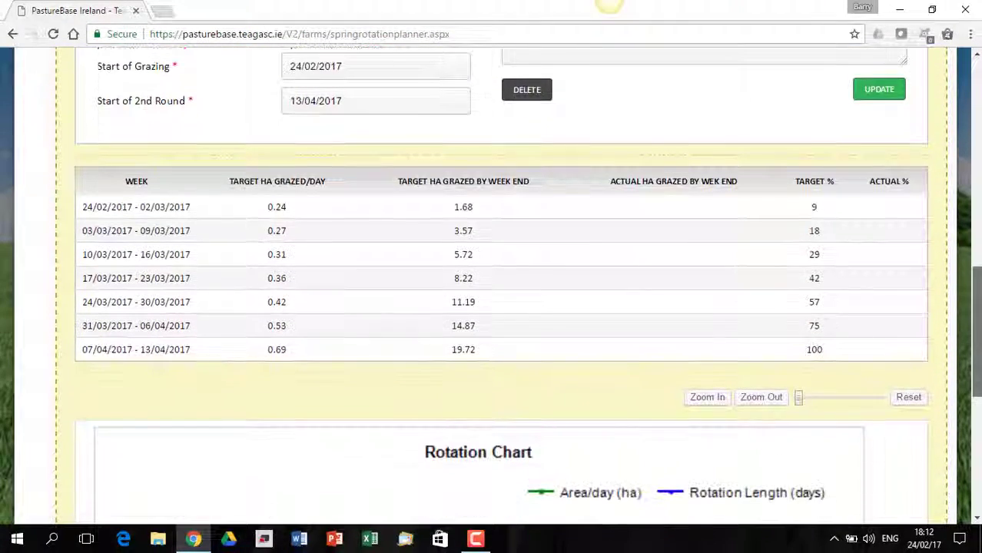
left_click_drag(269, 209, 291, 207)
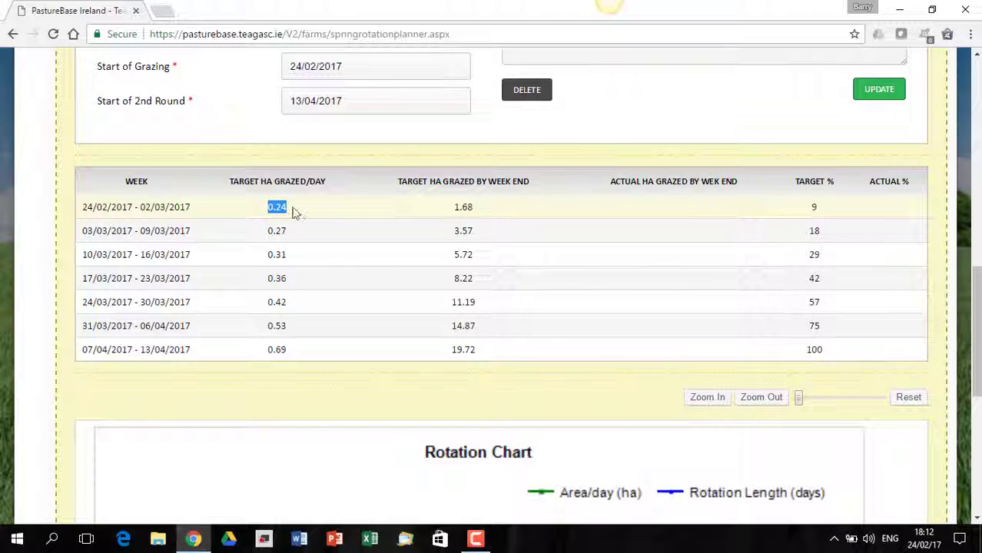
left_click_drag(457, 207, 498, 204)
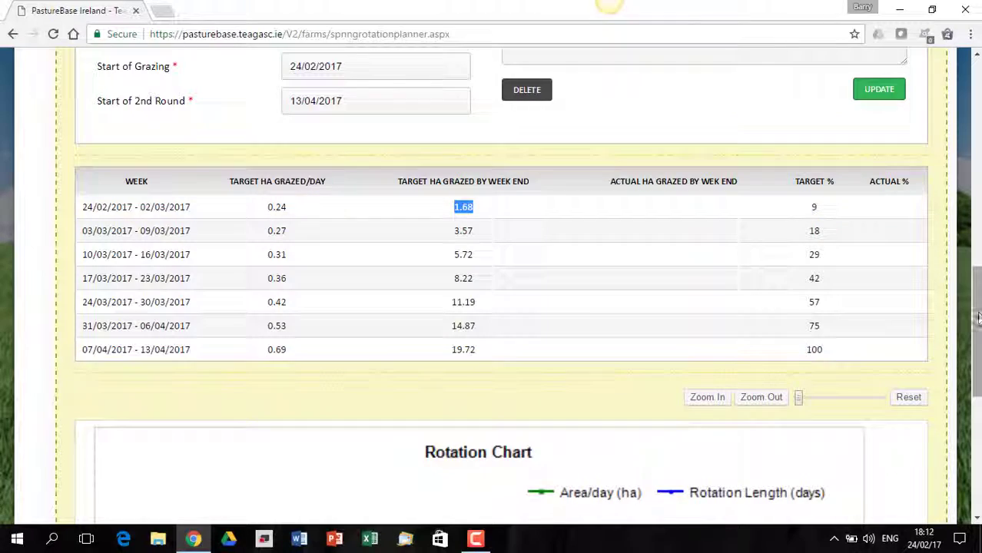
left_click_drag(975, 338, 975, 127)
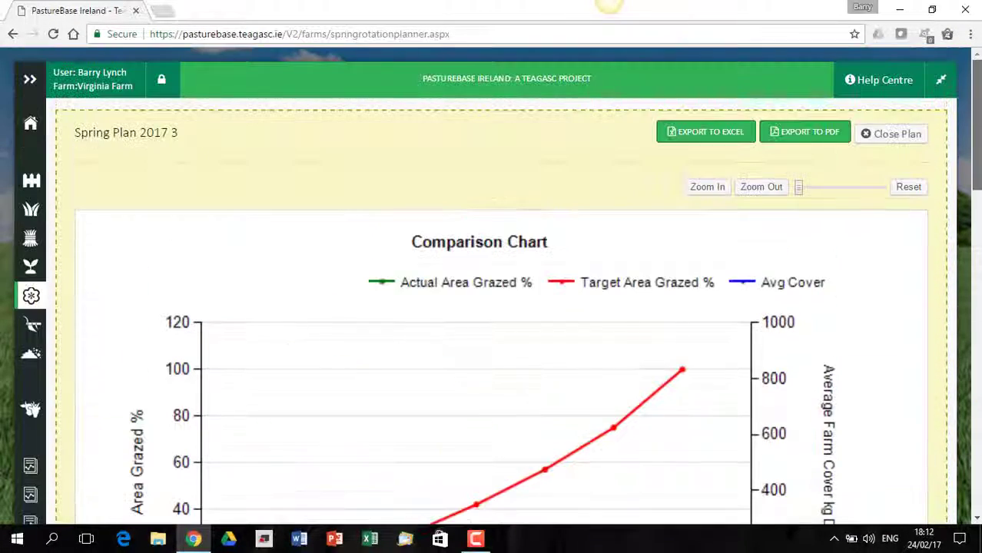
Expand the navigation menu to show its labels, then select the Spring Rotation Planner entry.
left_click(30, 80)
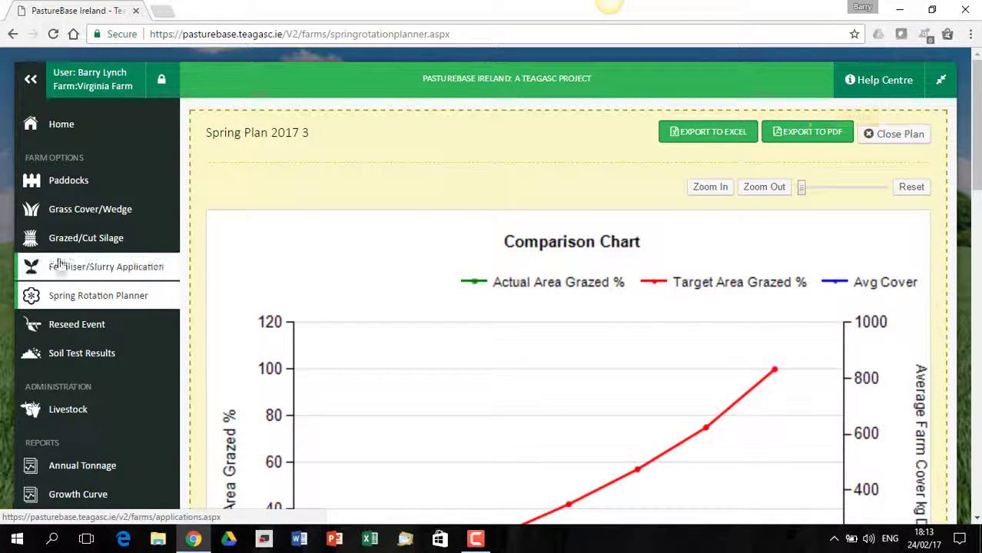
left_click(87, 298)
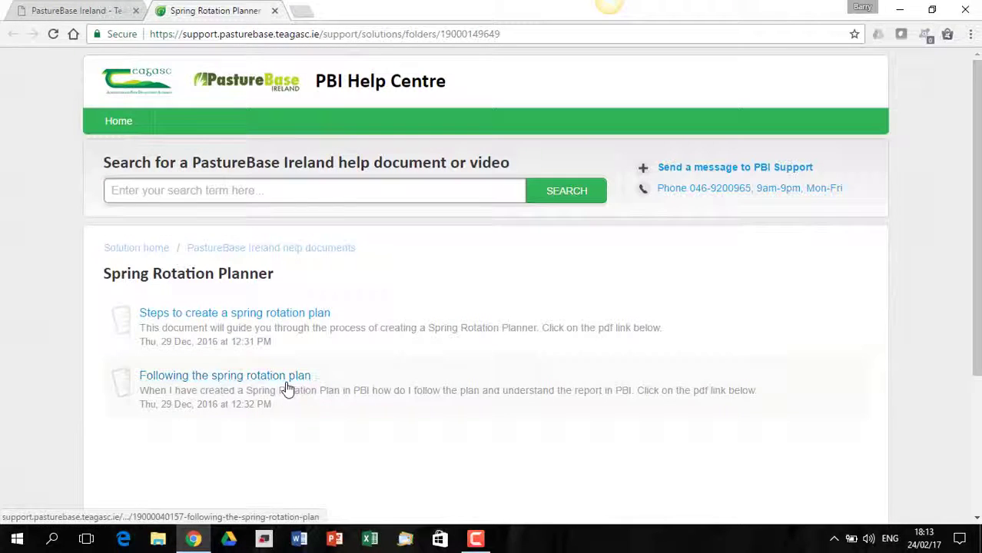
Close the PBI Help Centre tab to return to the planners list, Spring Plan 2017 3 active.
left_click(274, 11)
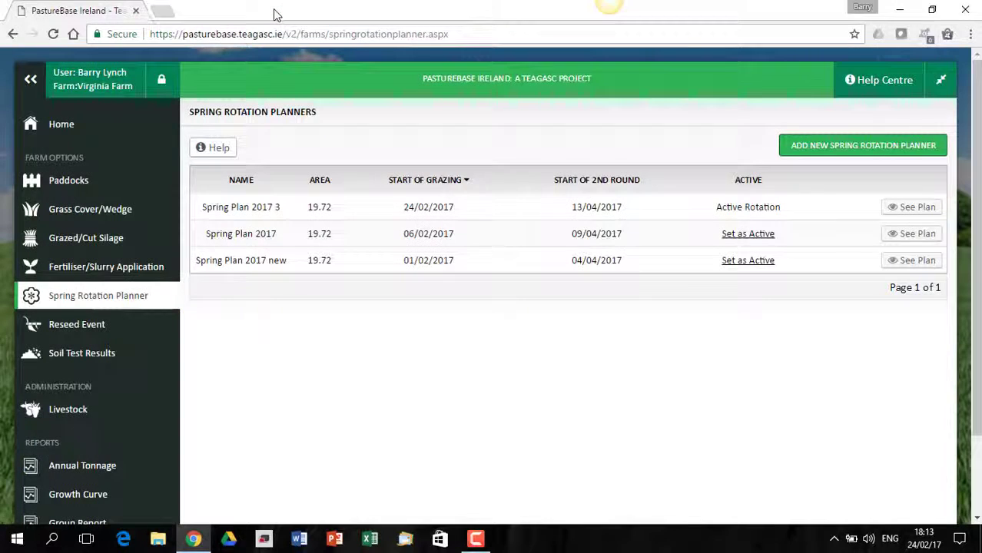